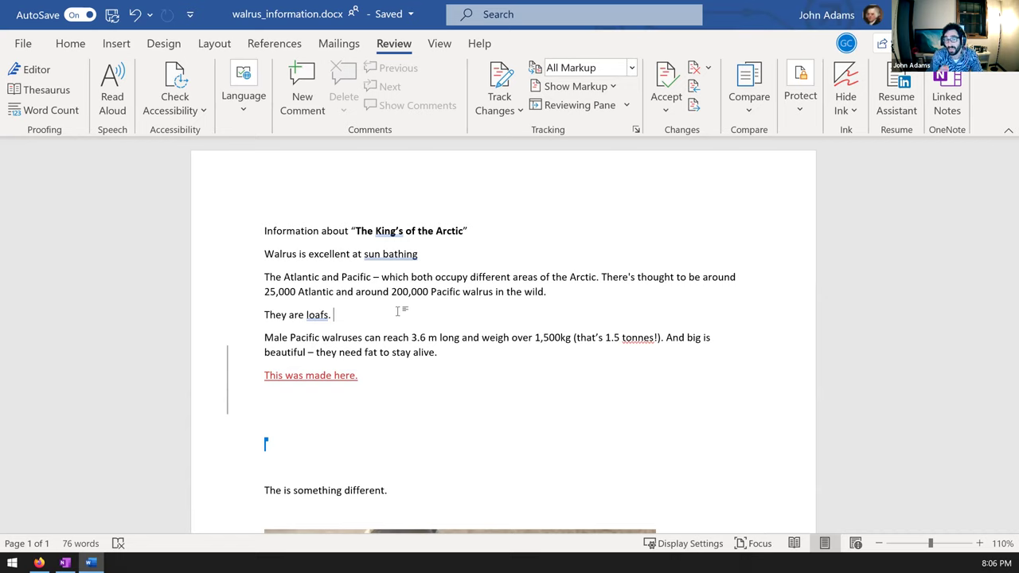
Step: Add the comment "Change this to 50k" to the text "25,000 Atlantic and around 200,000 Pacific walrus in the wild."
left_click_drag(555, 291, 338, 292)
left_click(388, 291)
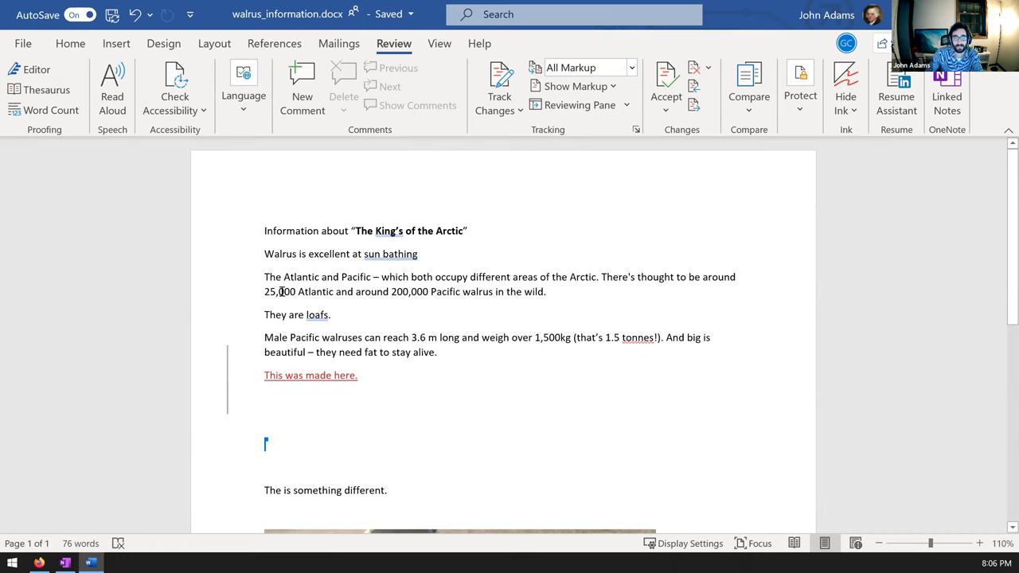
left_click(213, 293)
left_click(467, 248)
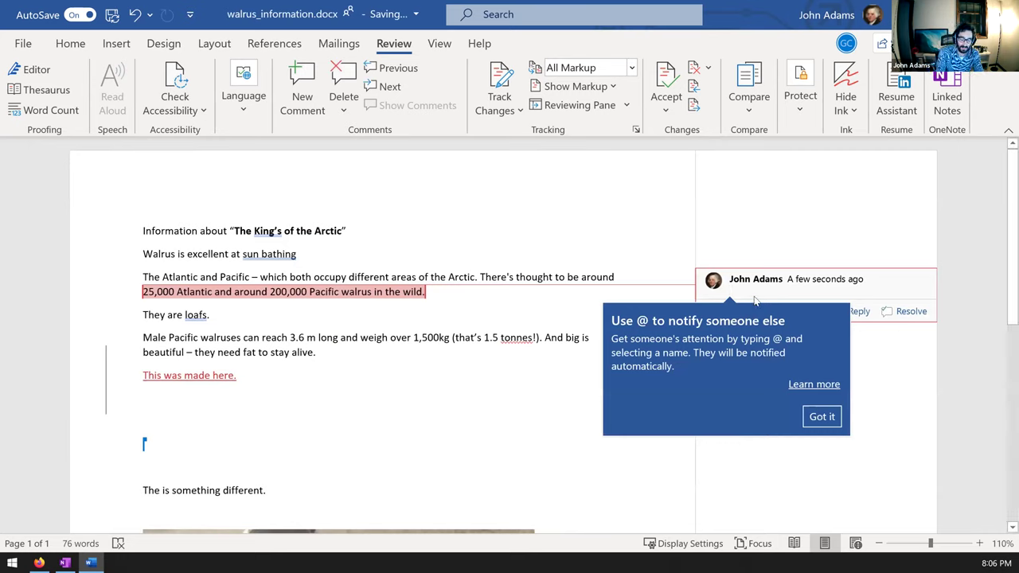
type("Change this to 50k")
key("Return")
left_click(821, 417)
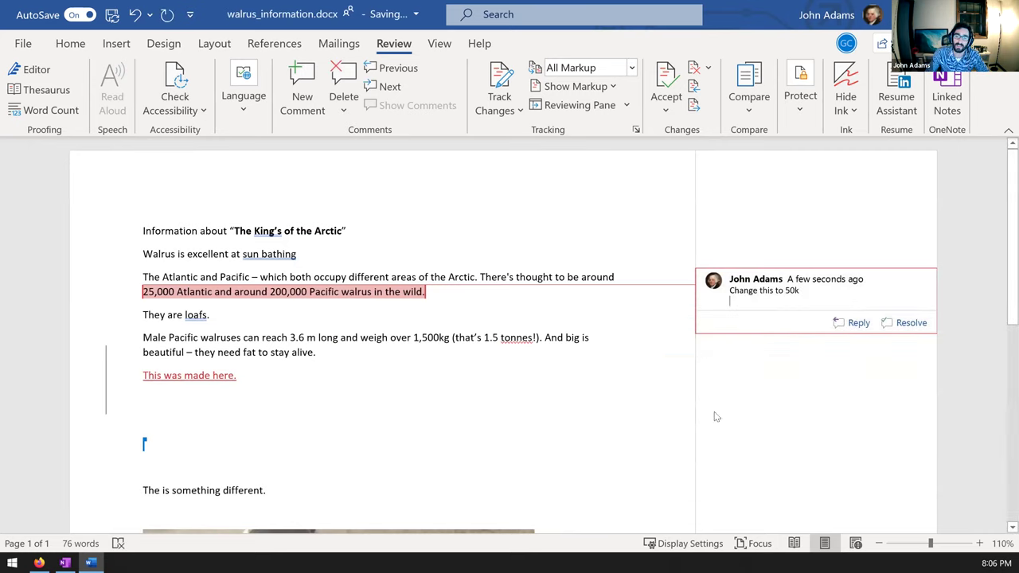
left_click(658, 402)
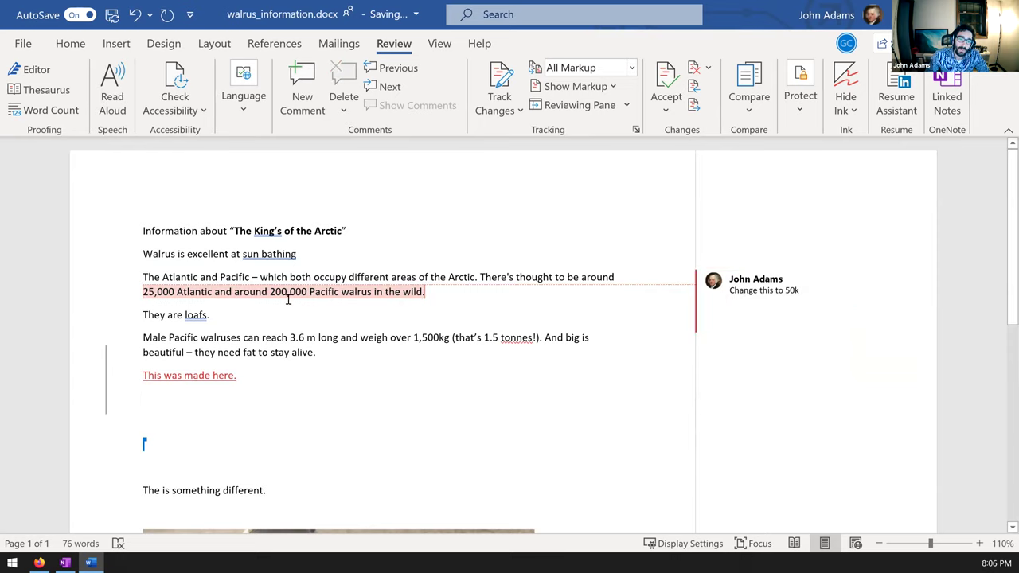
left_click(496, 288)
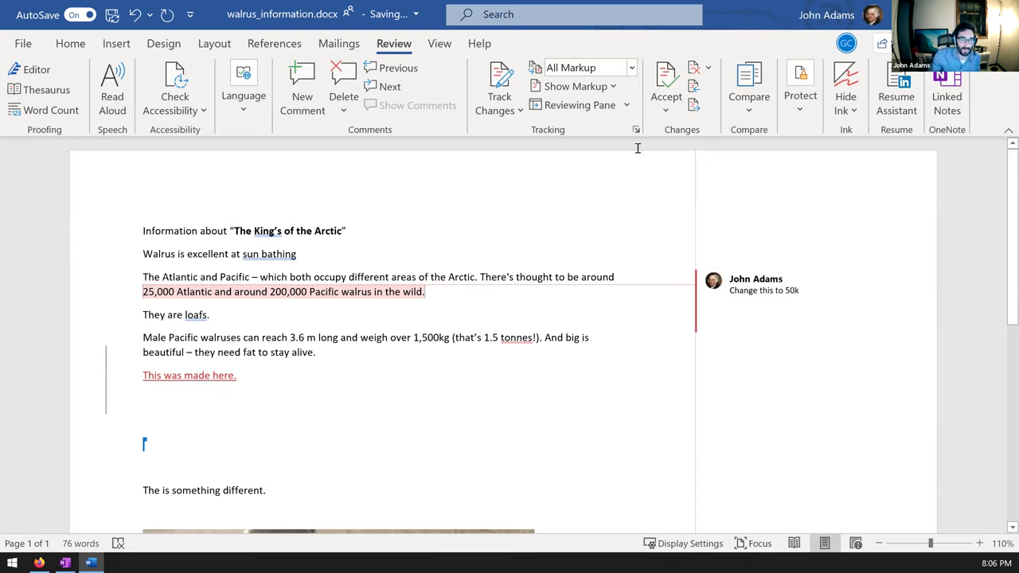
left_click(501, 230)
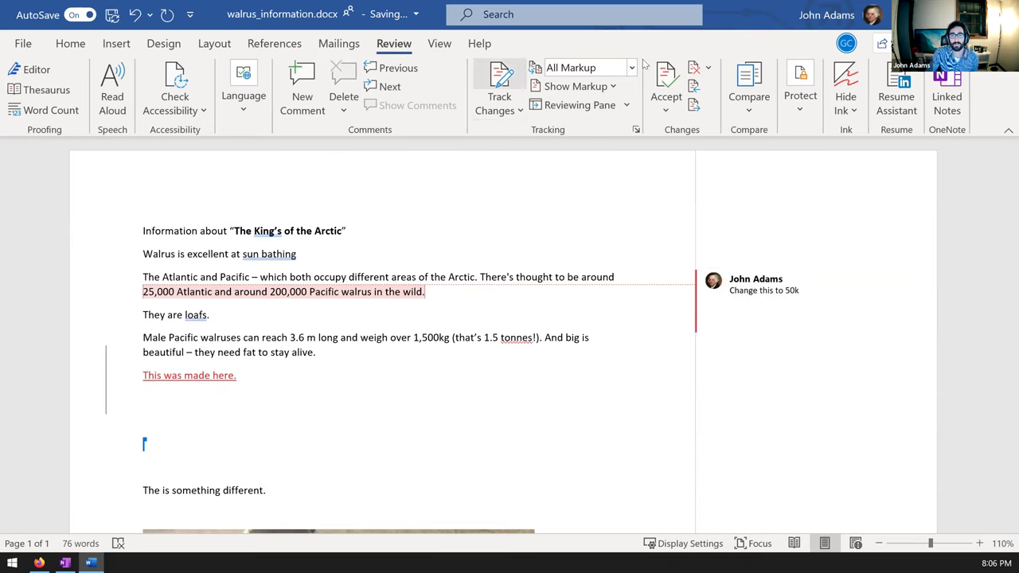
Step: Open the document's sharing link settings and try the Integritek Holdings, specific people and anyone with the link audiences
left_click(23, 43)
key("Escape")
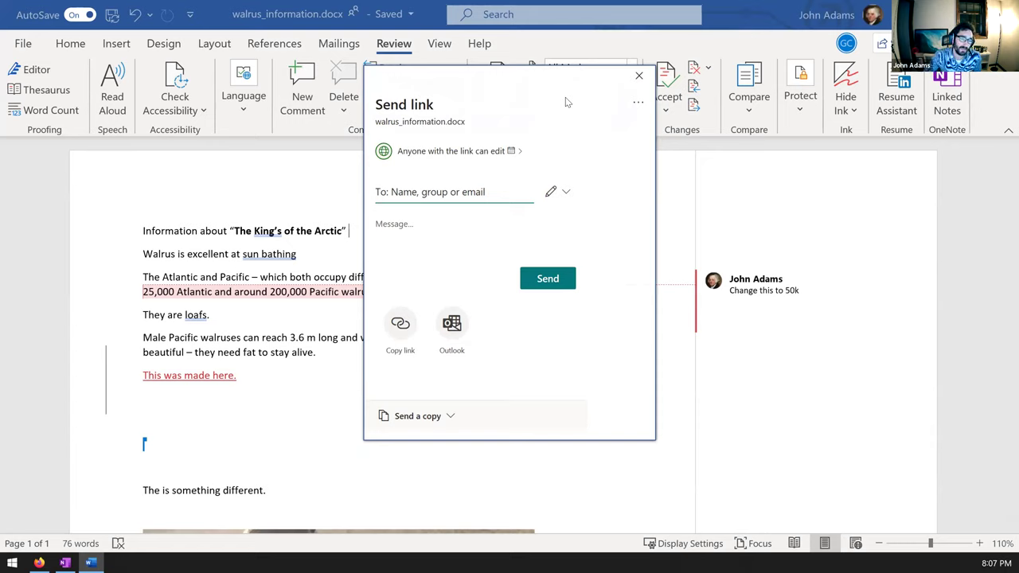
left_click(514, 150)
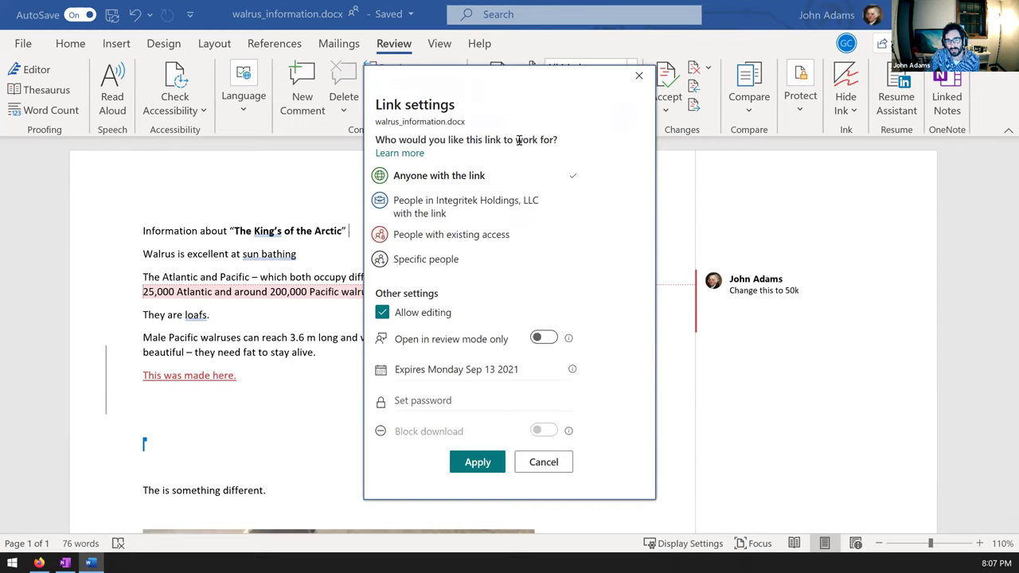
left_click(515, 205)
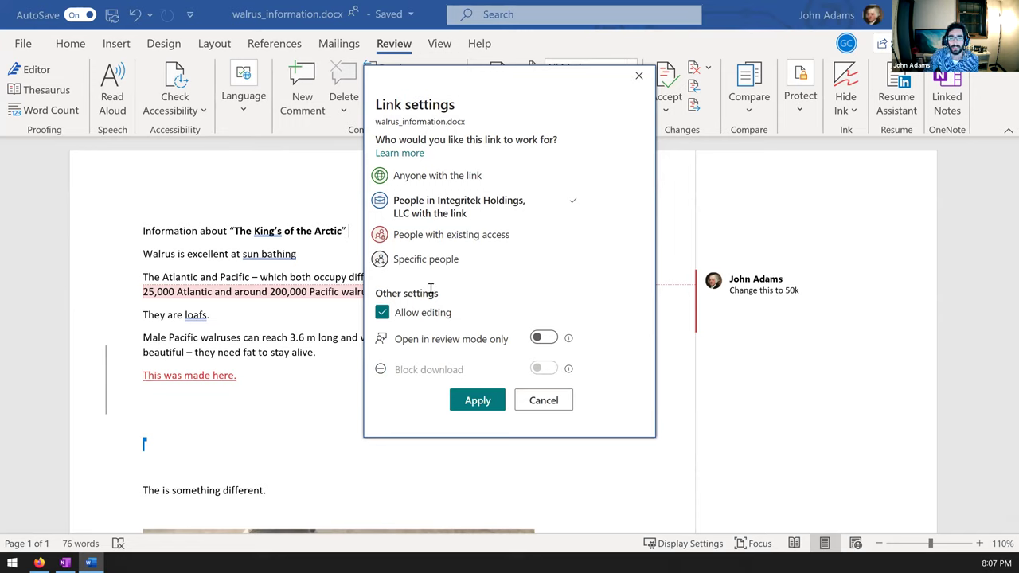
left_click(438, 263)
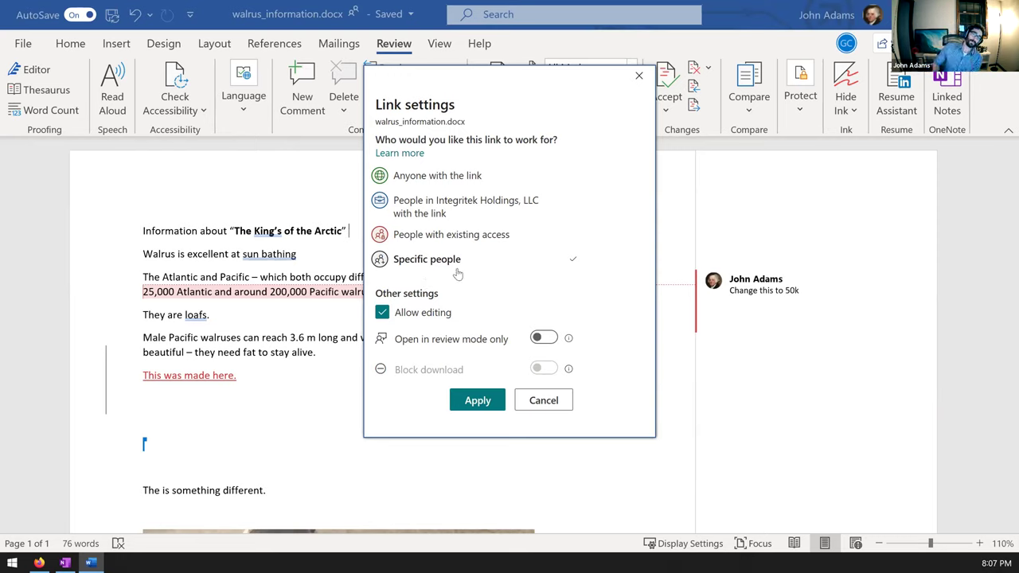
left_click(457, 181)
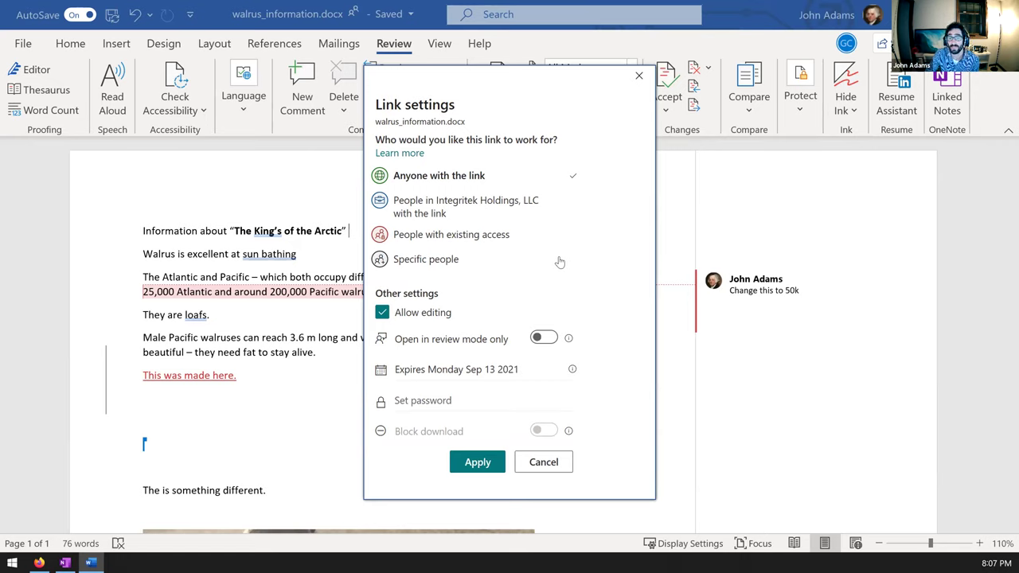
Step: Try disallowing editing and blocking download for the sharing link, check its expiry date choices, and discard the settings
left_click(383, 314)
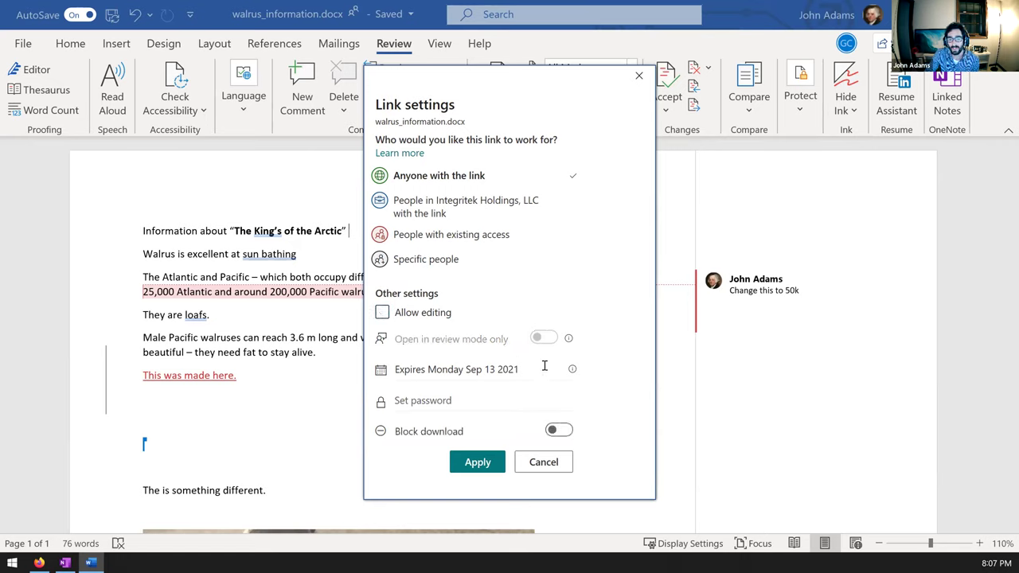
left_click(493, 369)
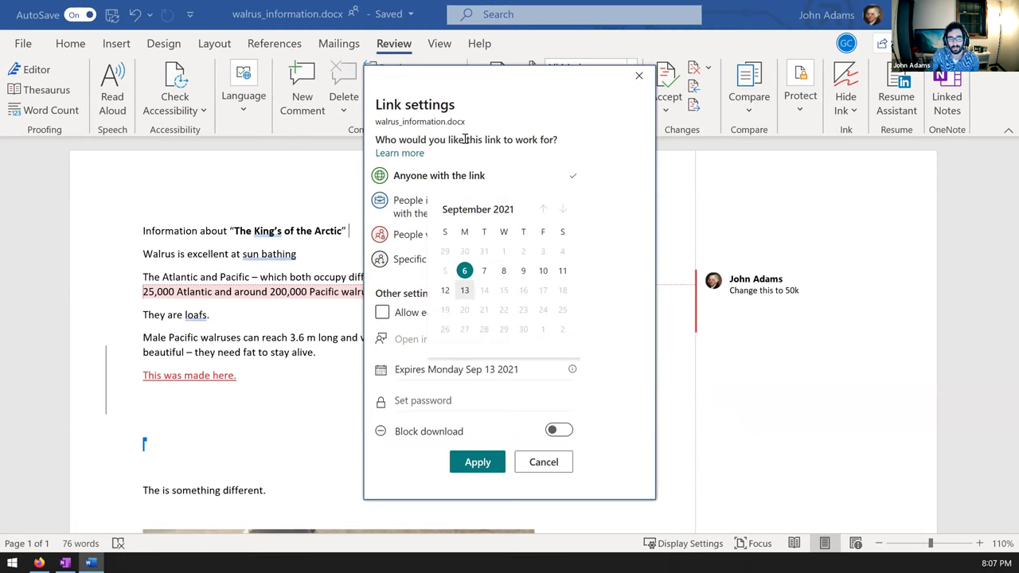
left_click(558, 432)
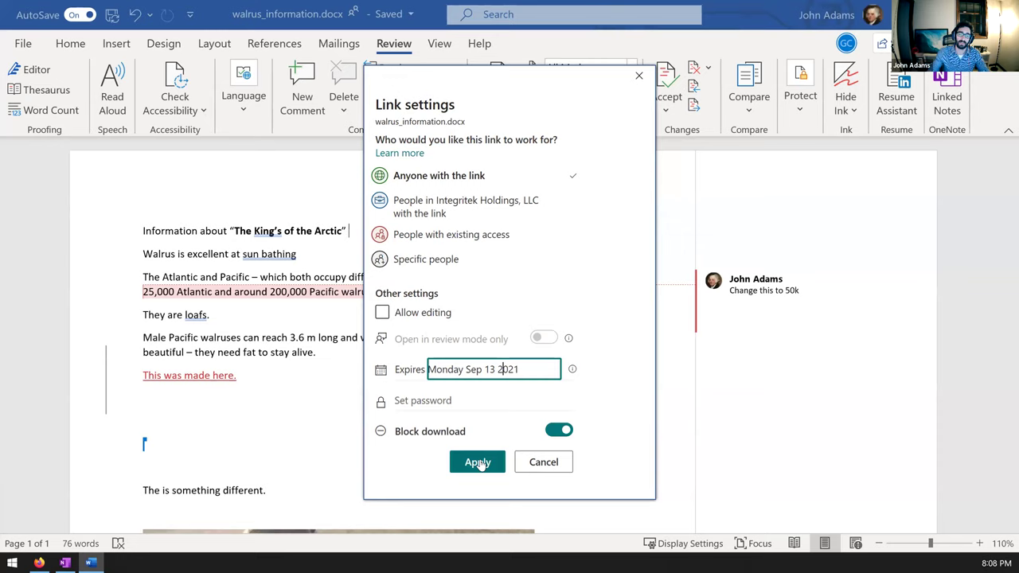
left_click(561, 468)
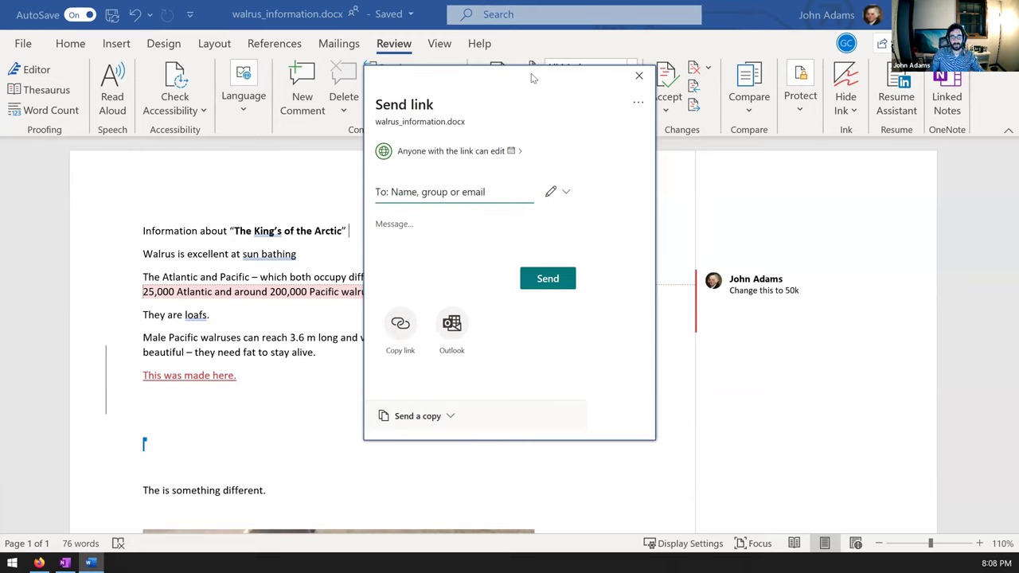
left_click(638, 76)
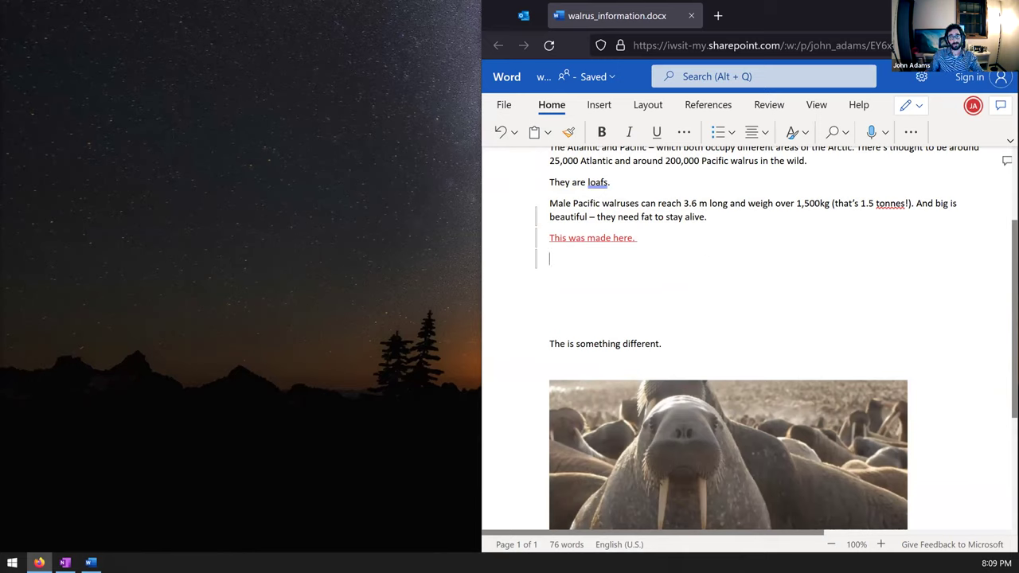
Step: Switch to the Outlook inbox in Firefox and maximize the browser window
key("super+d")
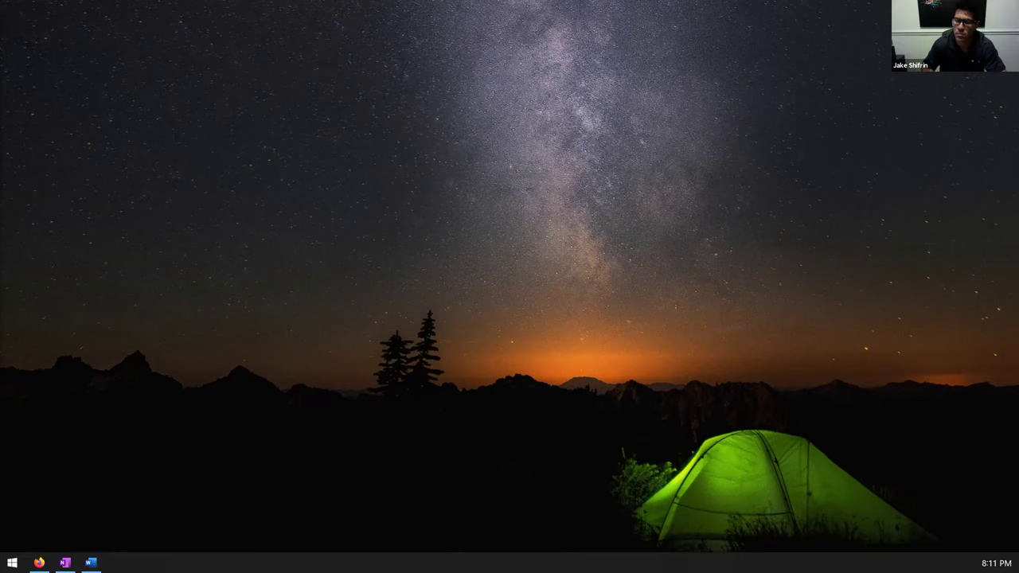
left_click(38, 562)
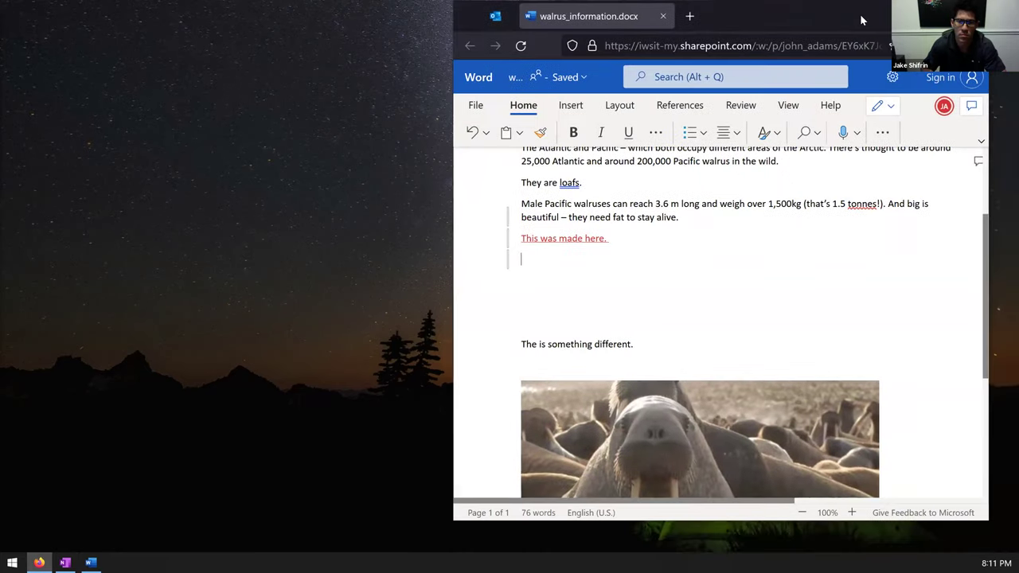
left_click(495, 16)
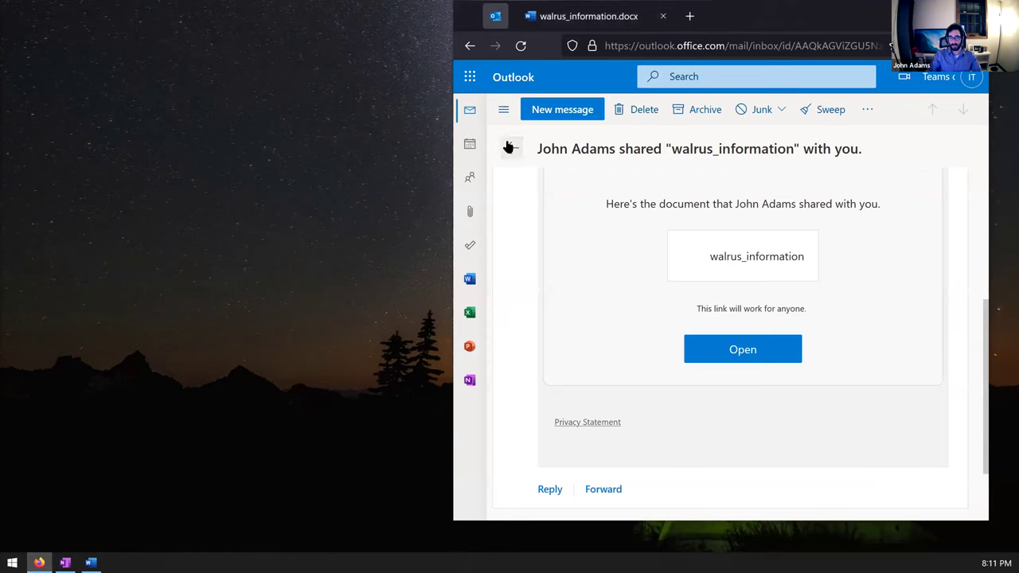
left_click(509, 147)
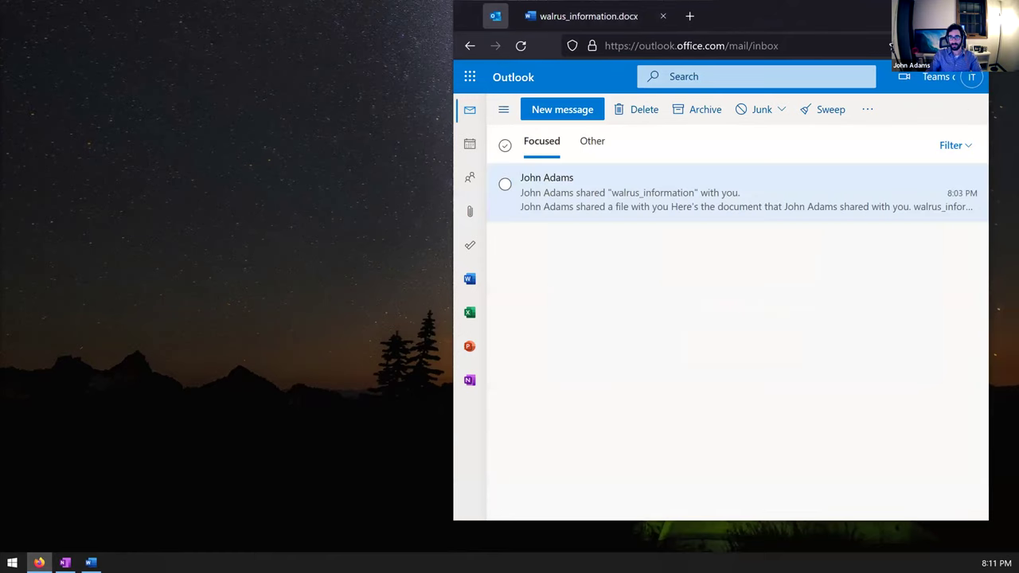
key("super+Up")
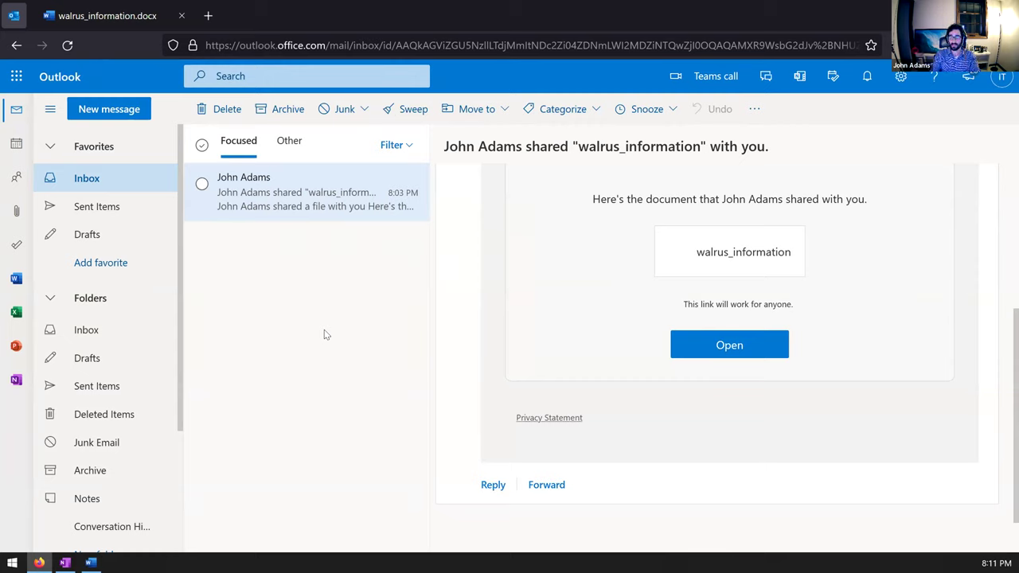
Step: Examine the full list of saved versions in the version history of azure_details.xlsx and close it
mouse_move(338, 183)
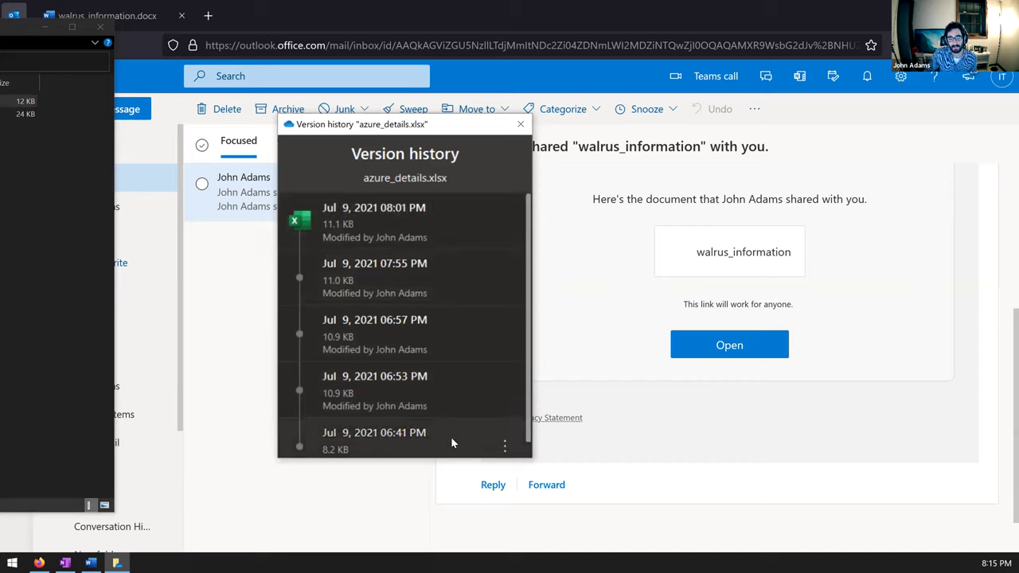
scroll(451, 443, "down", 1)
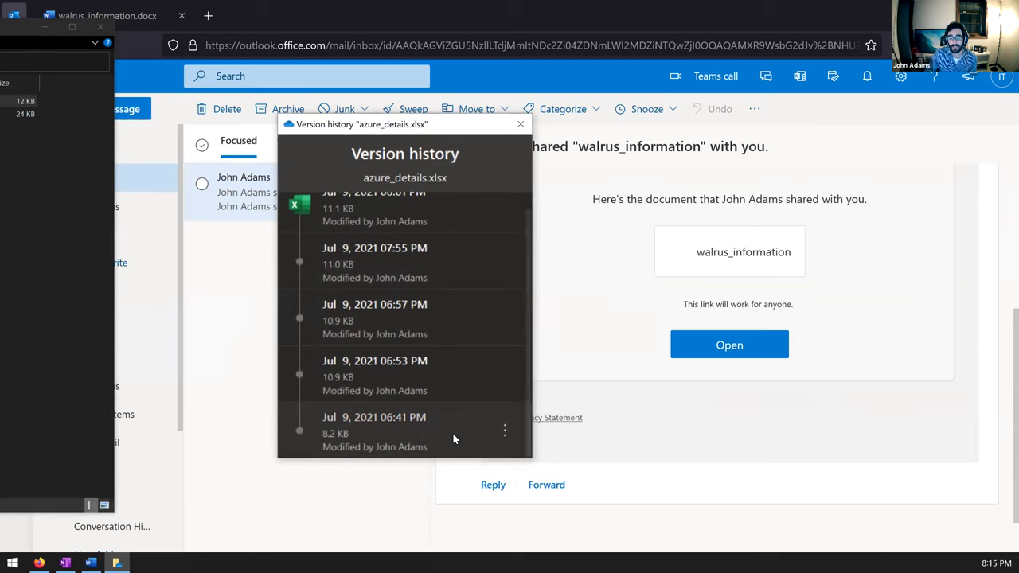
scroll(452, 432, "up", 1)
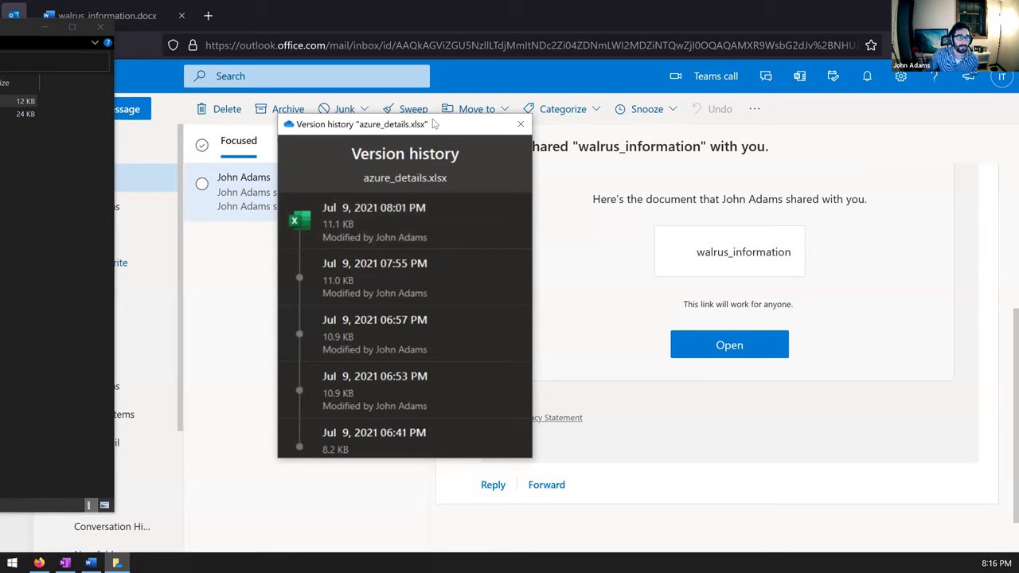
left_click(521, 124)
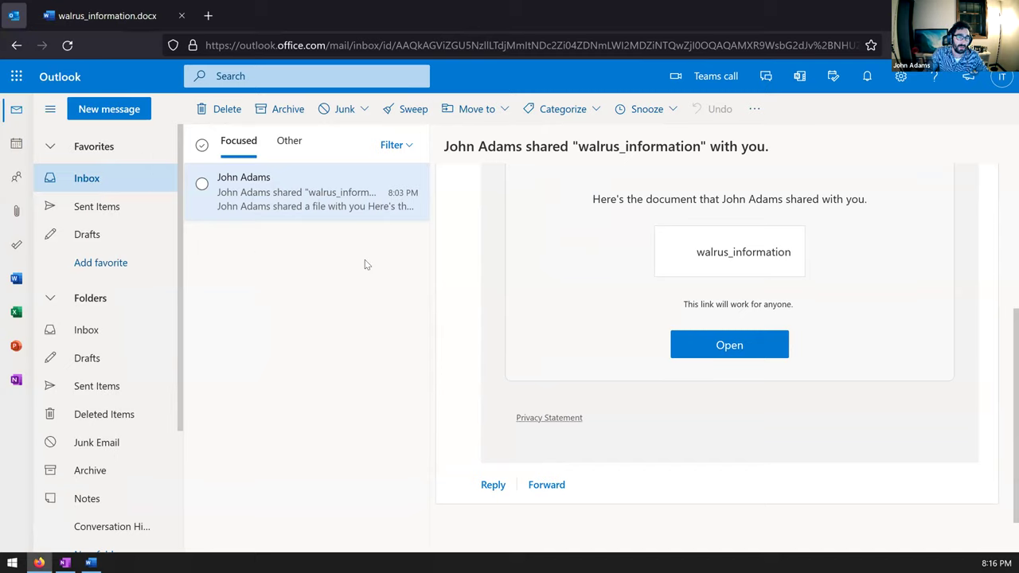
Step: Switch from Outlook to Word on the web and dismiss the list filter tip
left_click(16, 75)
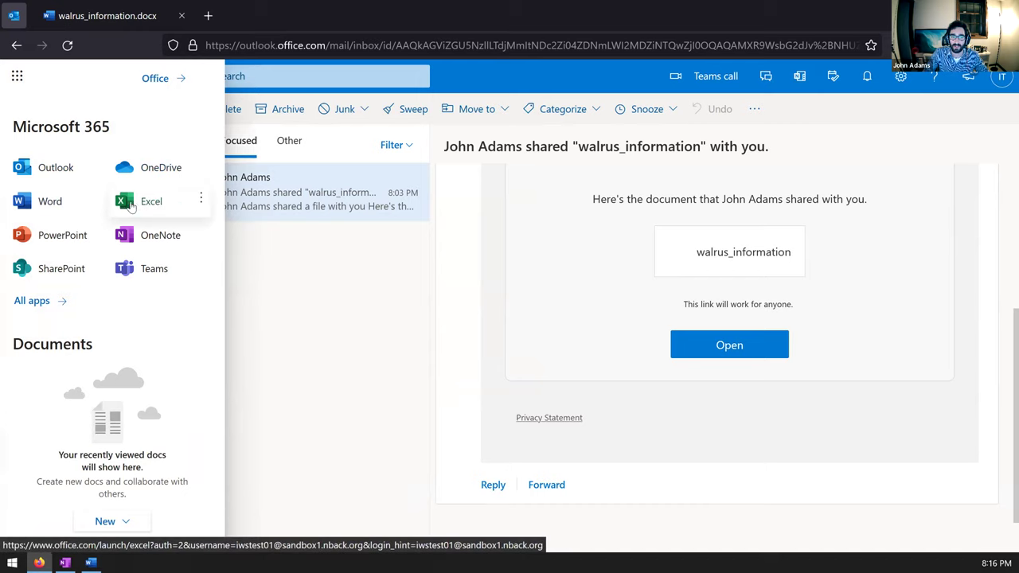
left_click(36, 204)
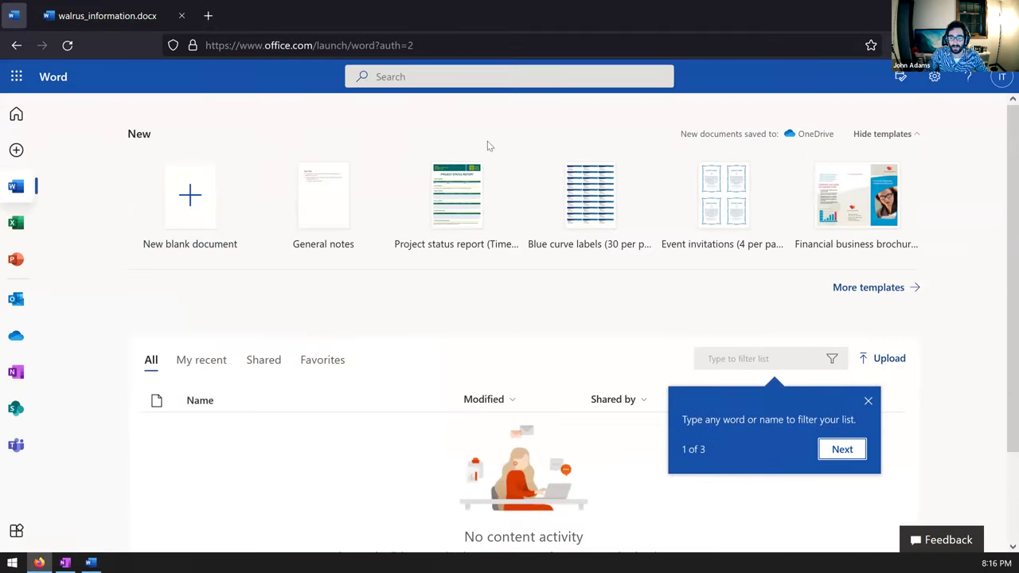
left_click(870, 400)
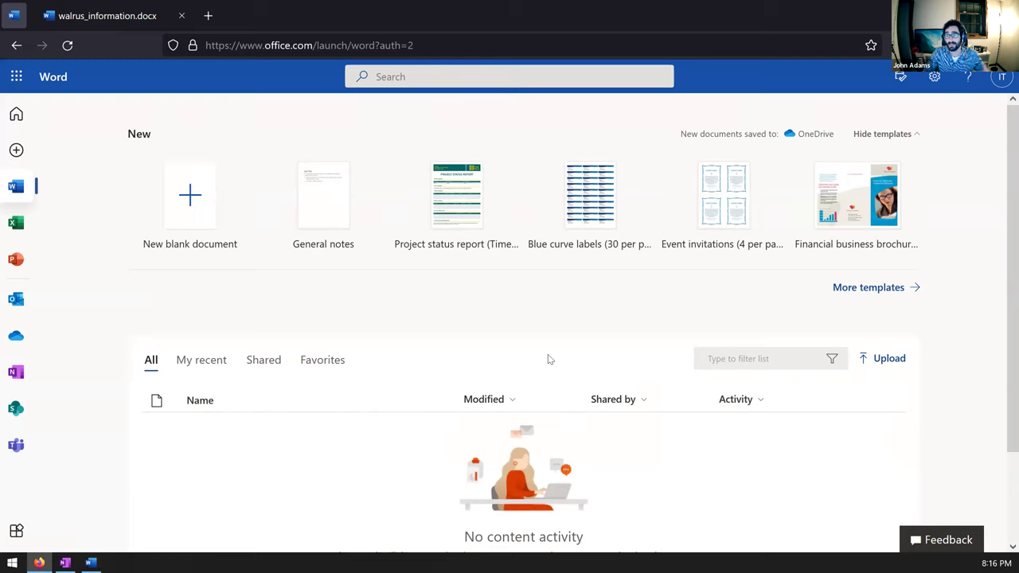